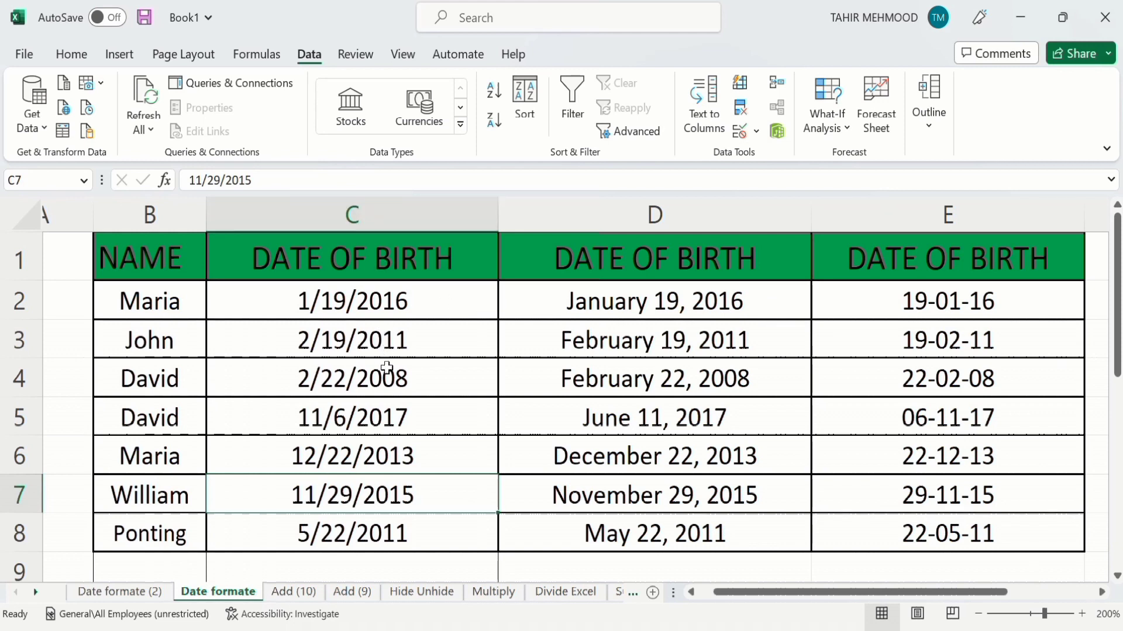
Inspect the birth dates stored in cells C2 and E2.
{"action": "left_click", "coordinate": [302, 302]}
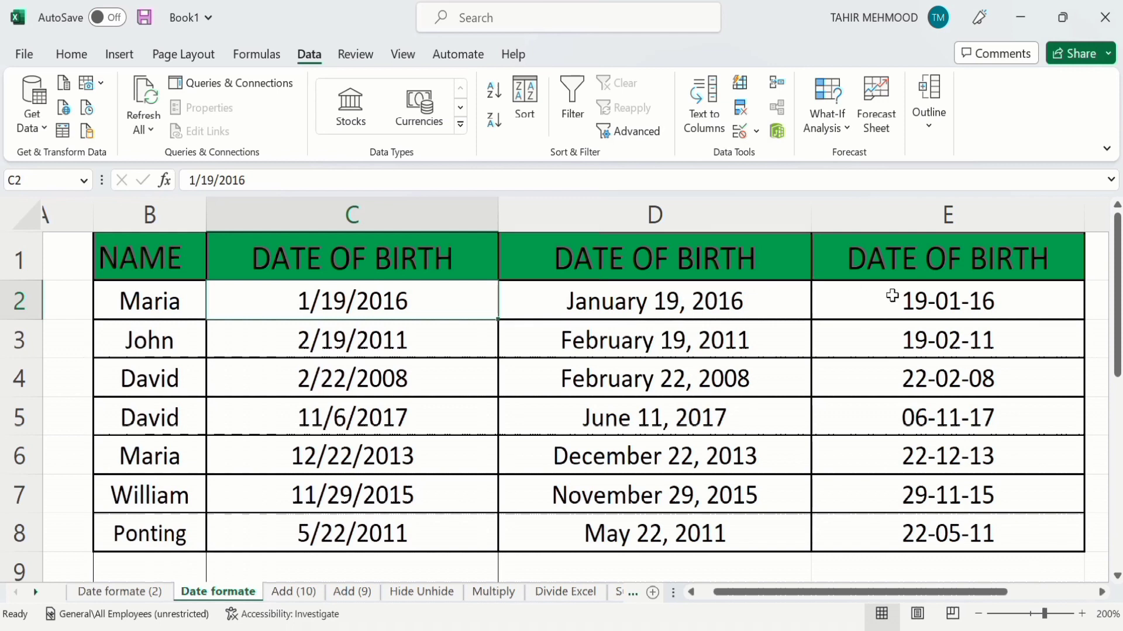
{"action": "left_click", "coordinate": [918, 303]}
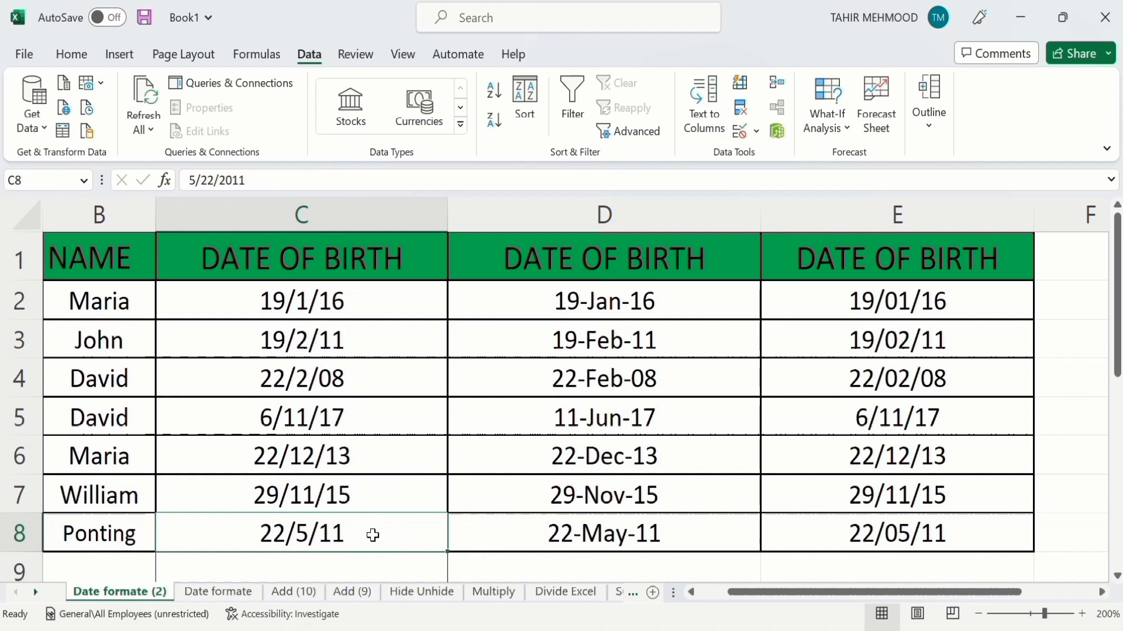
Format C2:C8 with the English (United States) locale and the 3/14/12 date type.
{"action": "left_click_drag", "start_coordinate": [373, 534], "coordinate": [316, 311]}
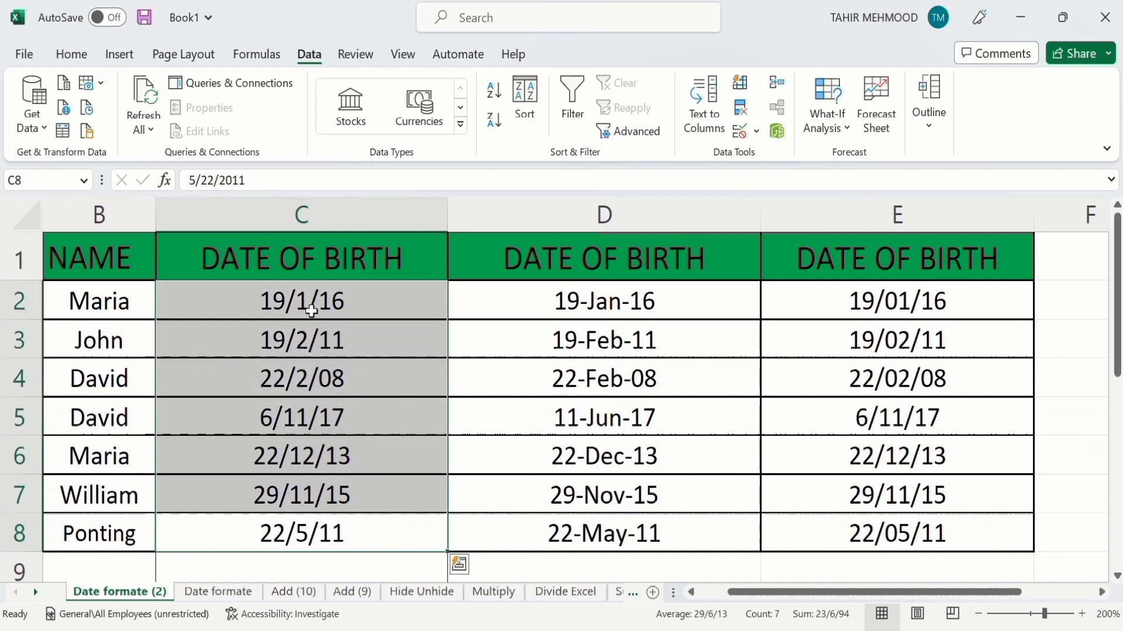
{"action": "right_click", "coordinate": [311, 312]}
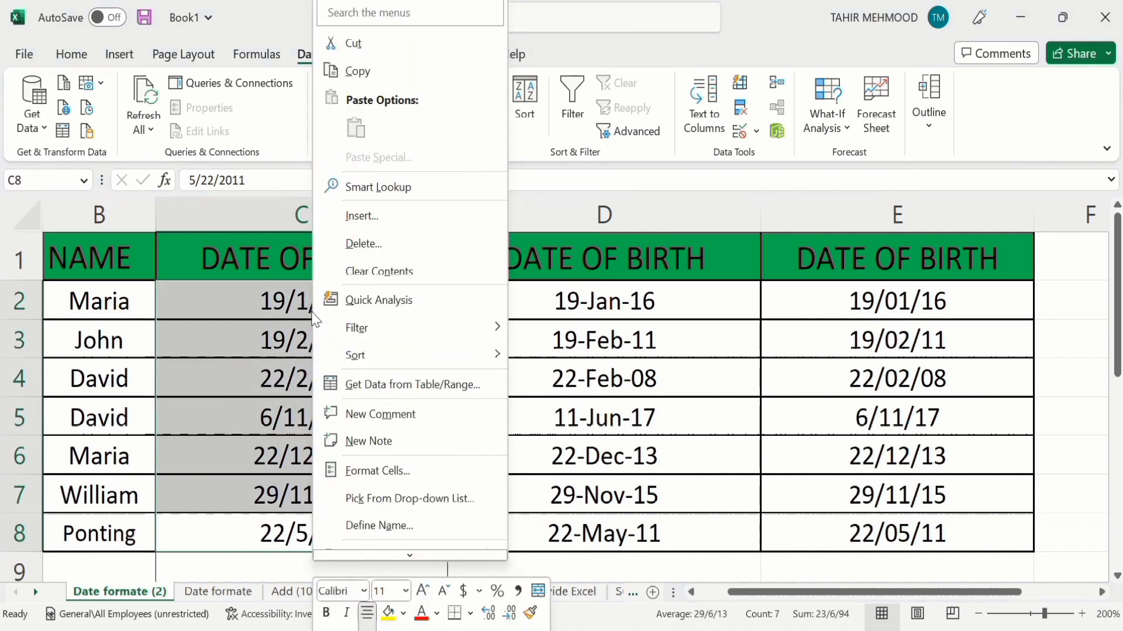
{"action": "left_click", "coordinate": [396, 474]}
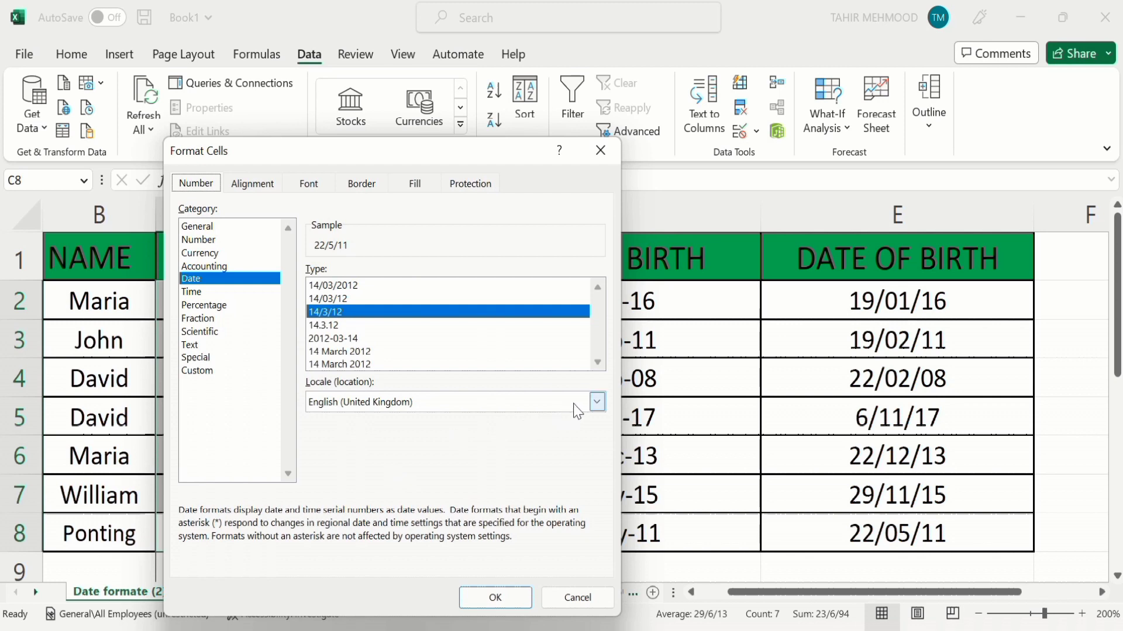
{"action": "left_click", "coordinate": [598, 403]}
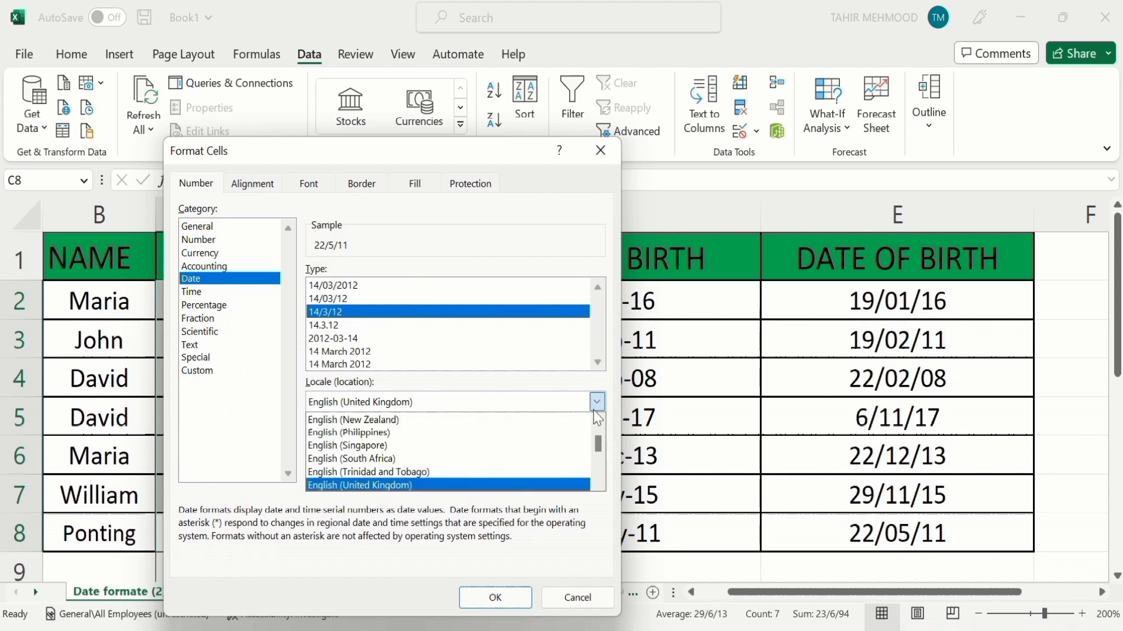
{"action": "left_click", "coordinate": [599, 485]}
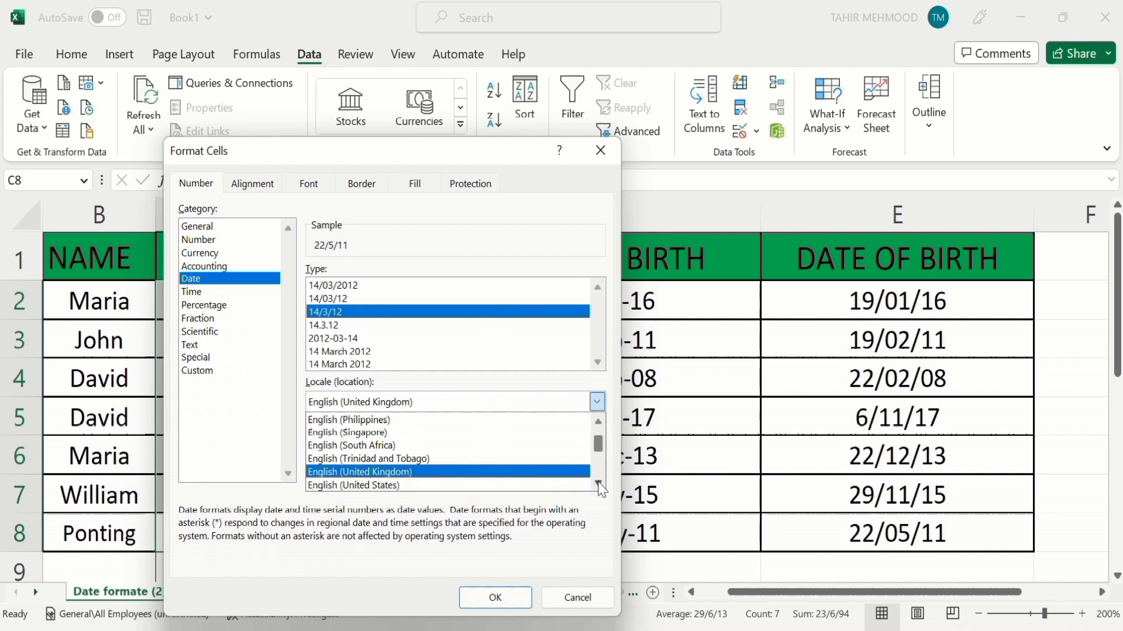
{"action": "left_click", "coordinate": [510, 486]}
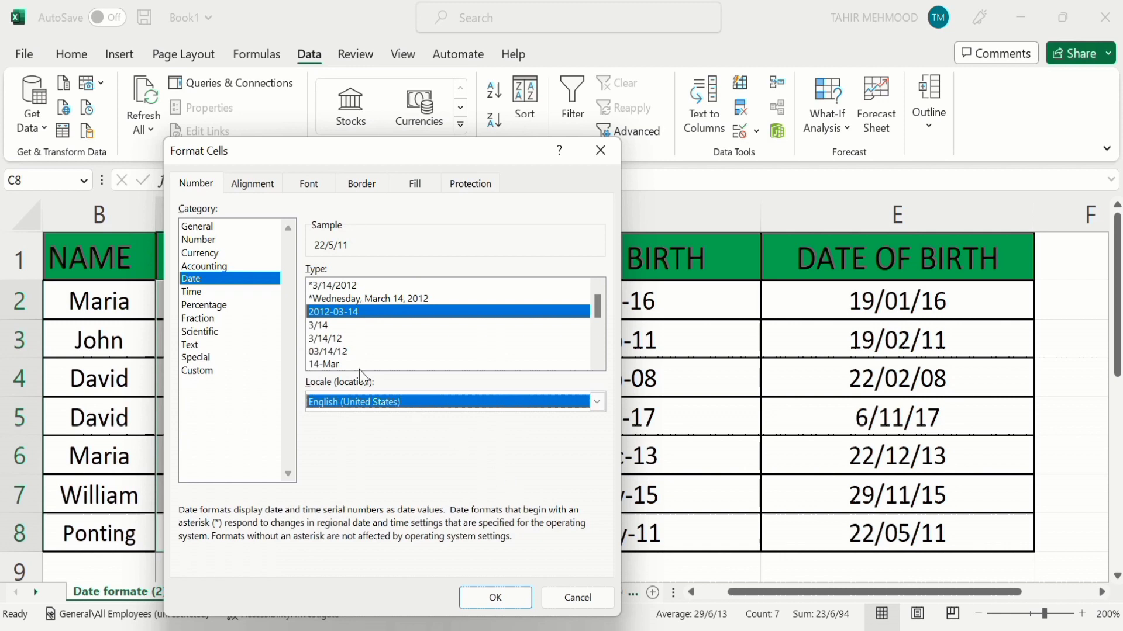
{"action": "left_click", "coordinate": [319, 340]}
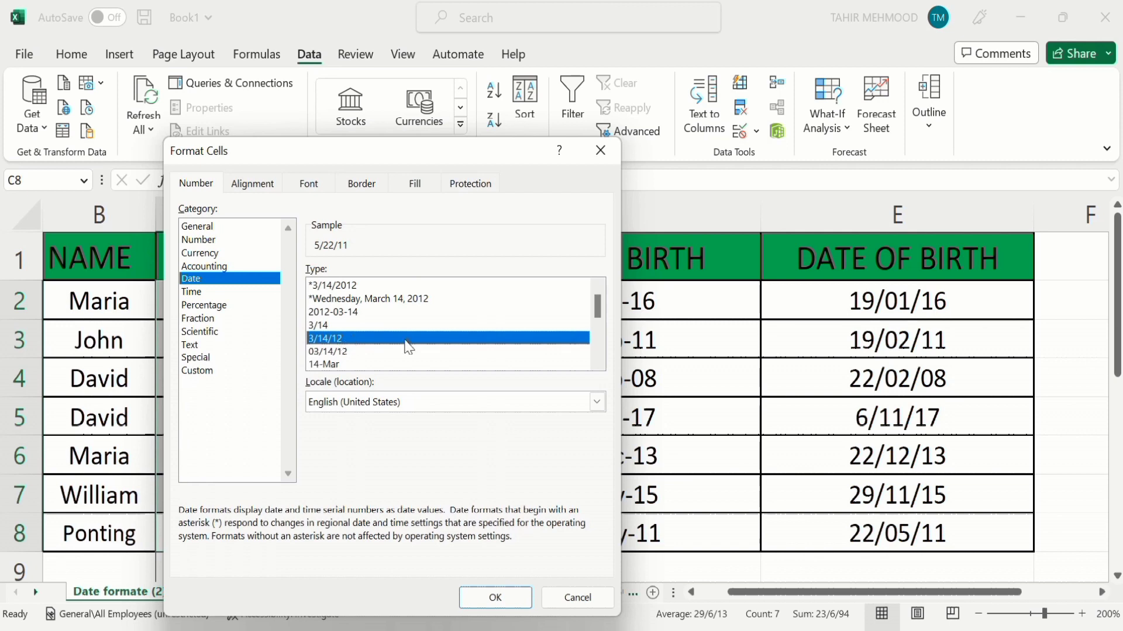
{"action": "left_click", "coordinate": [494, 597]}
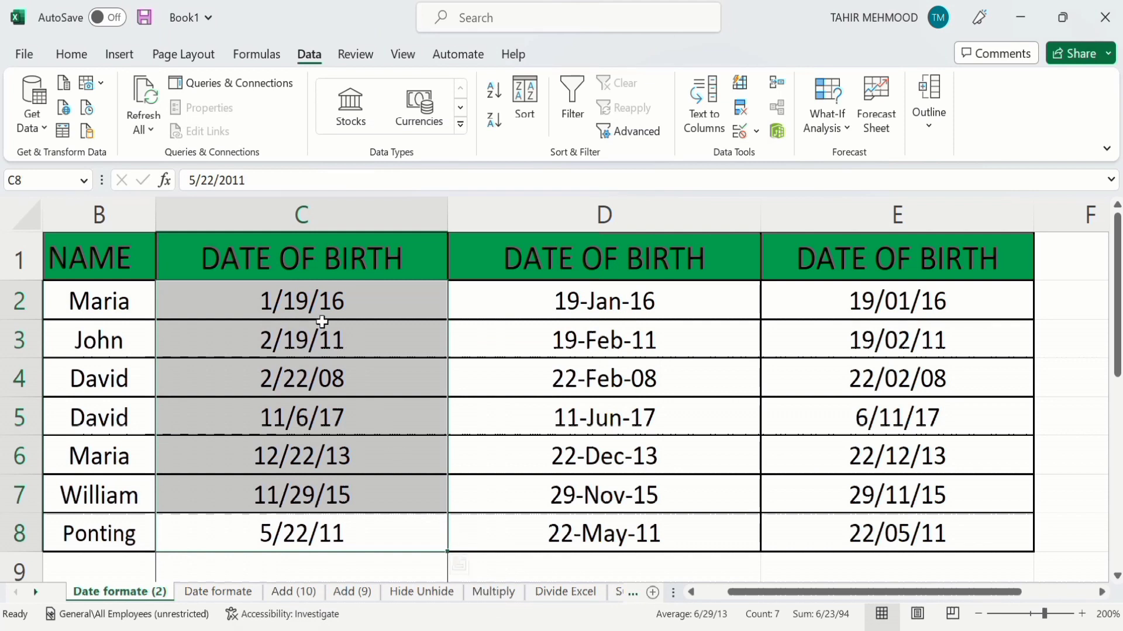
Give D2:D8 the 14-Mar-12 date type so dates read like 19-Jan-16.
{"action": "left_click", "coordinate": [261, 300]}
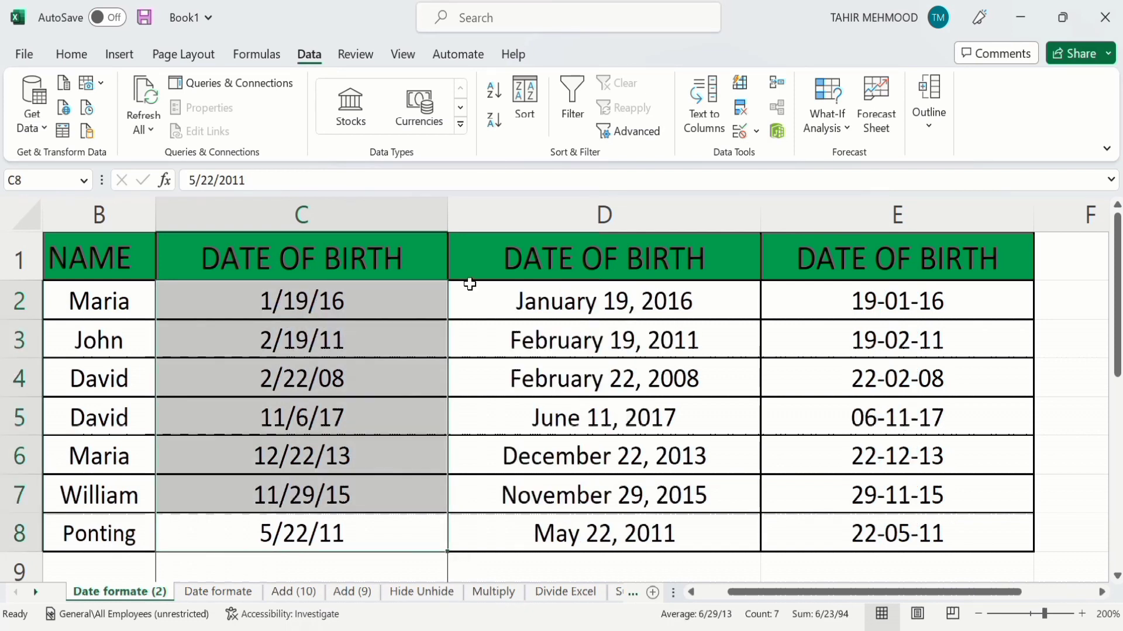
{"action": "left_click", "coordinate": [493, 302]}
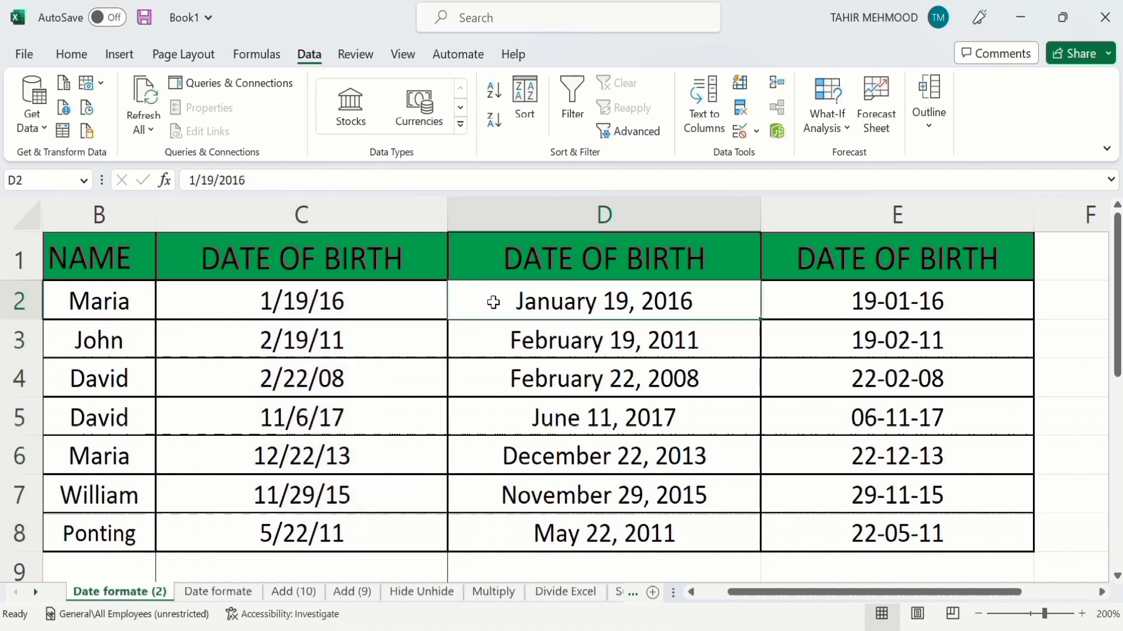
{"action": "left_click_drag", "start_coordinate": [493, 302], "coordinate": [535, 522]}
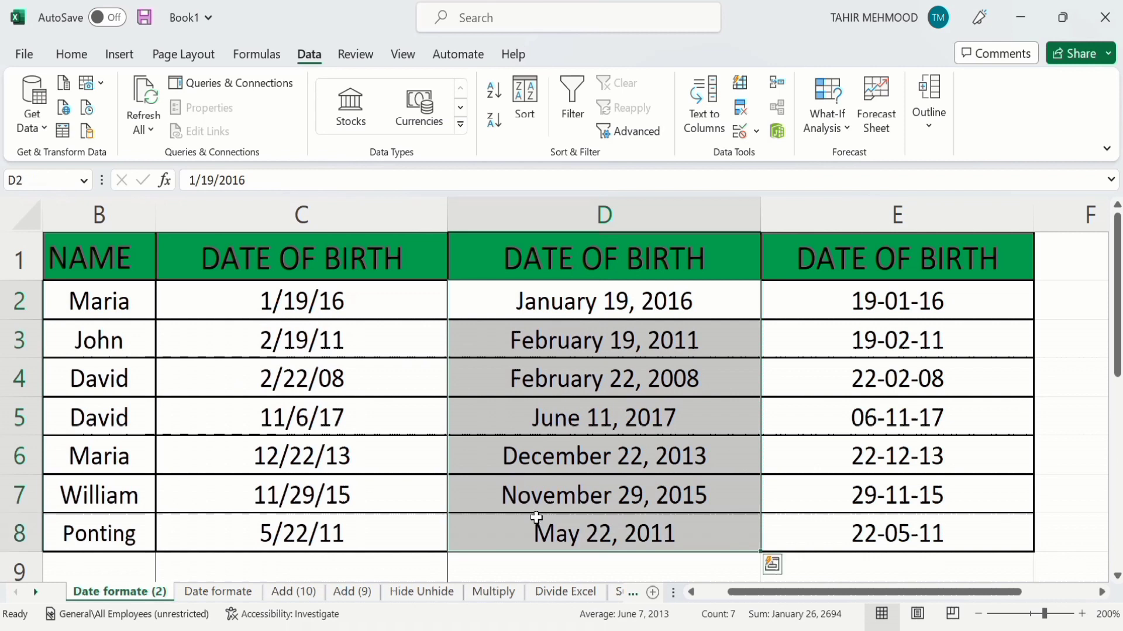
{"action": "right_click", "coordinate": [521, 342]}
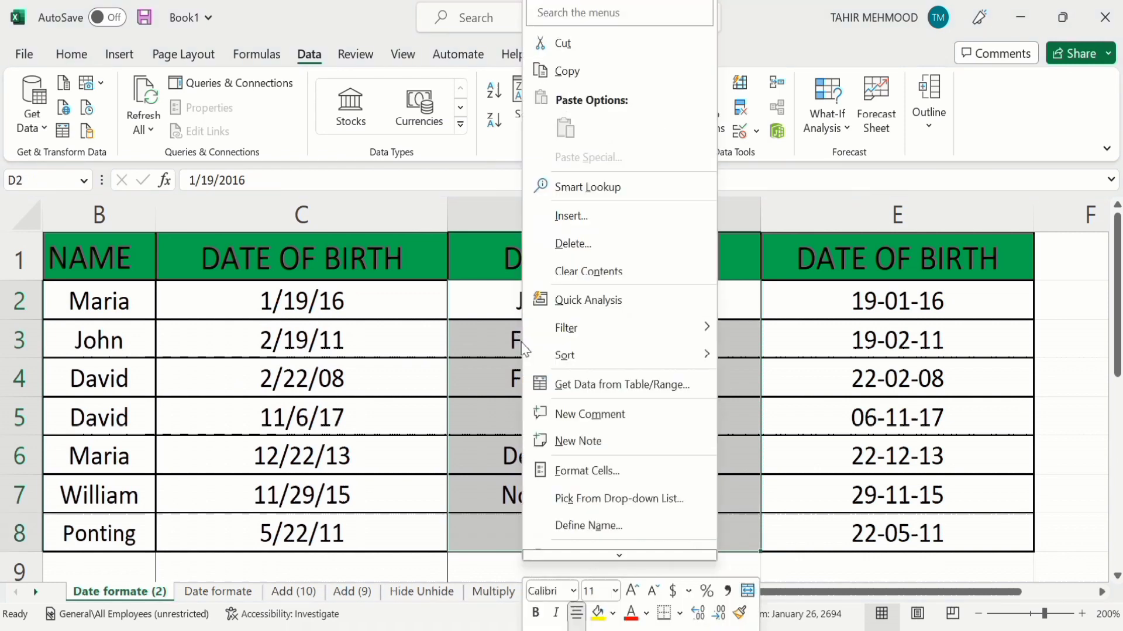
{"action": "left_click", "coordinate": [588, 471]}
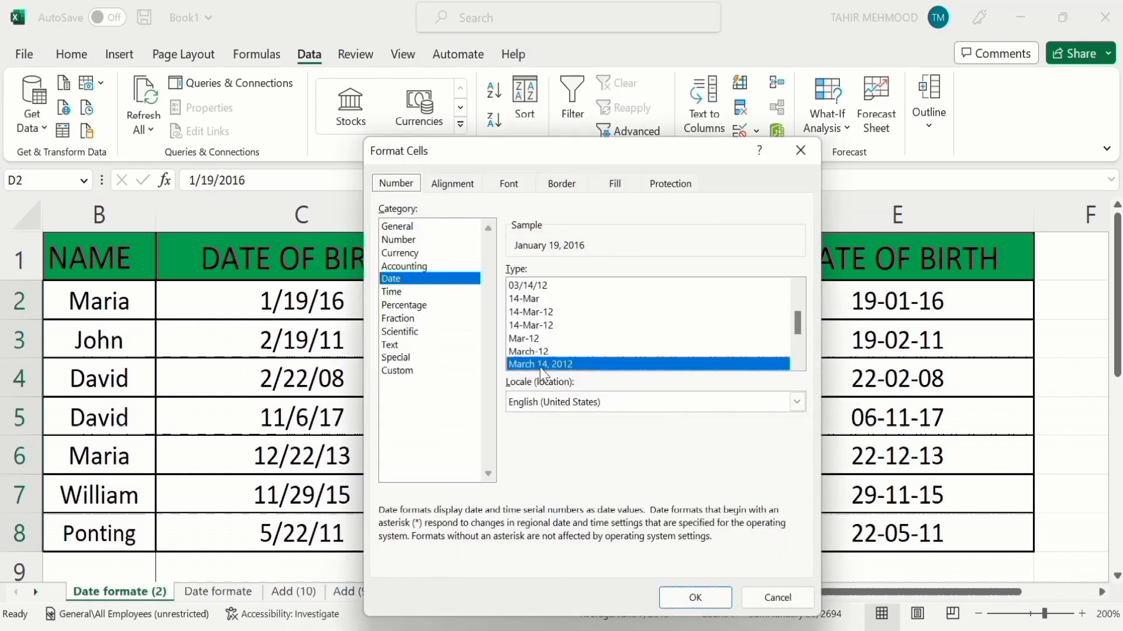
{"action": "left_click", "coordinate": [543, 313]}
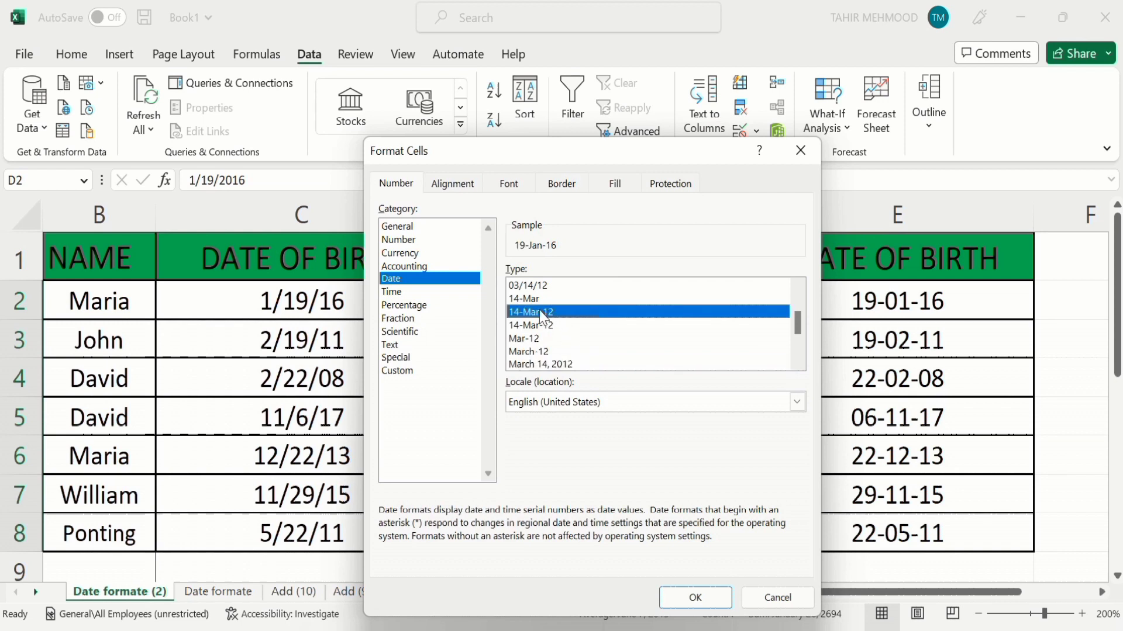
{"action": "left_click", "coordinate": [694, 598]}
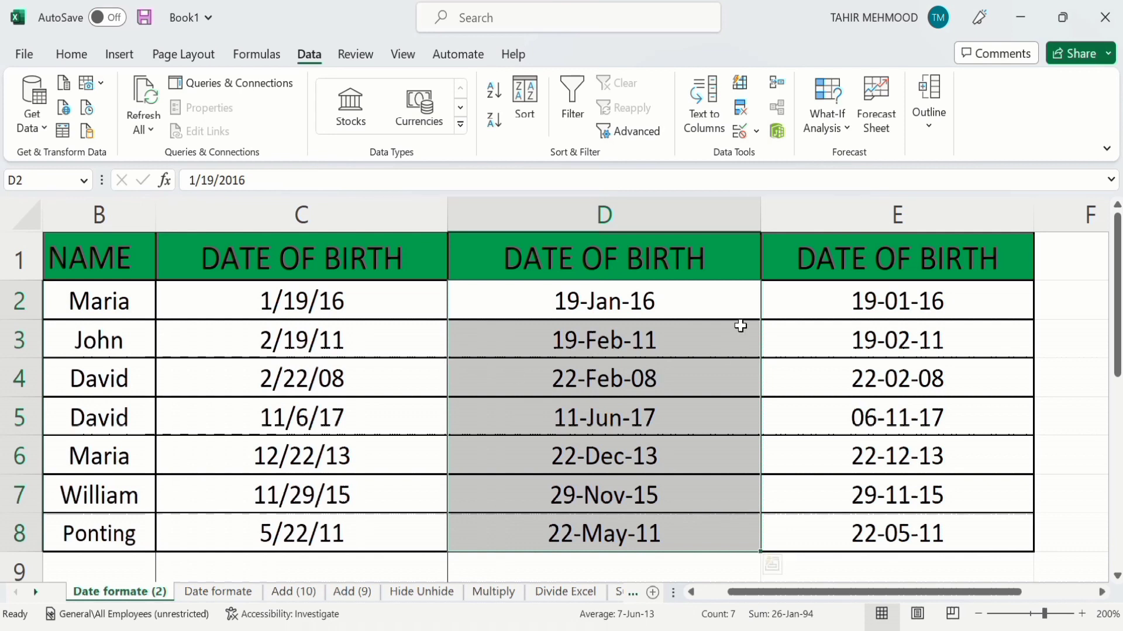
Format E2:E8 with the English (Australia) locale's dd/mm/yy date type, e.g. 19/01/16.
{"action": "left_click", "coordinate": [819, 301]}
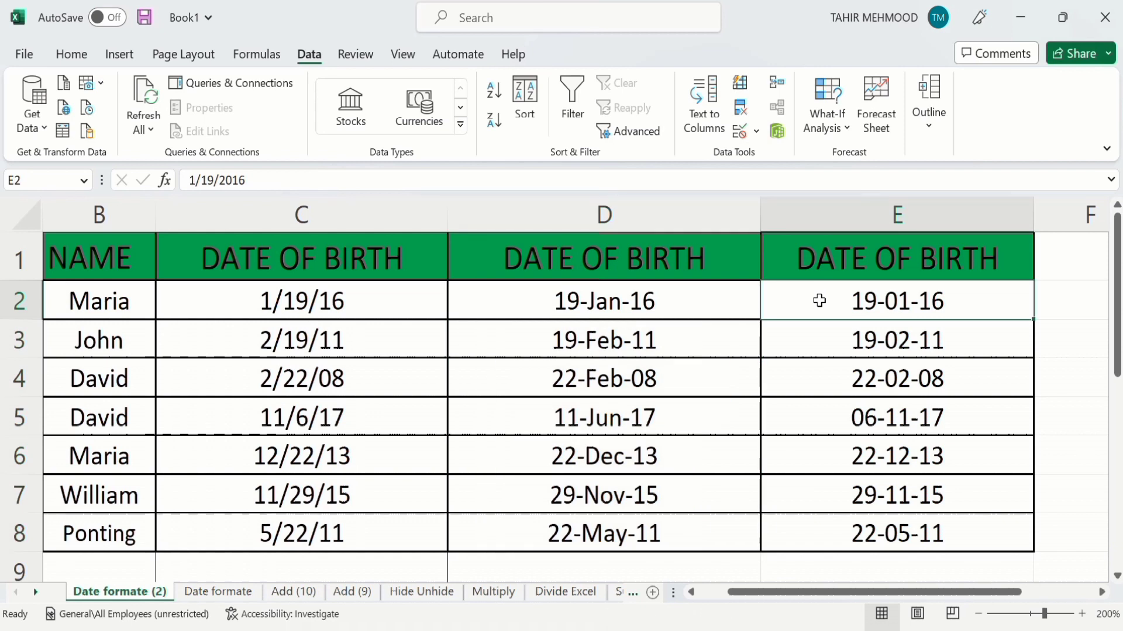
{"action": "left_click_drag", "start_coordinate": [819, 300], "coordinate": [839, 520]}
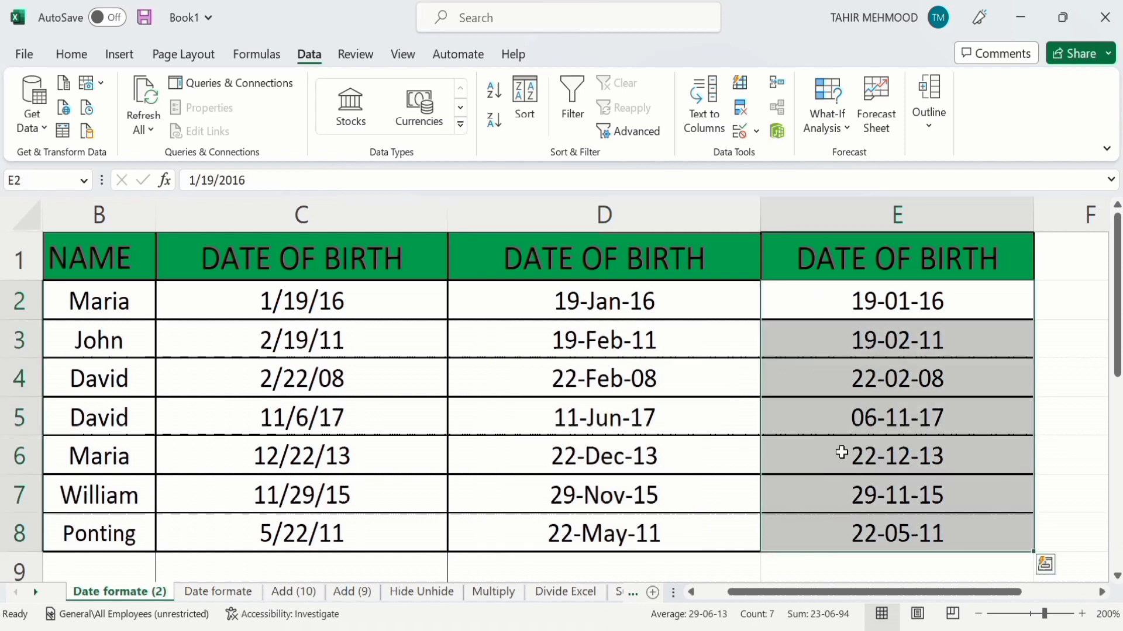
{"action": "right_click", "coordinate": [833, 342]}
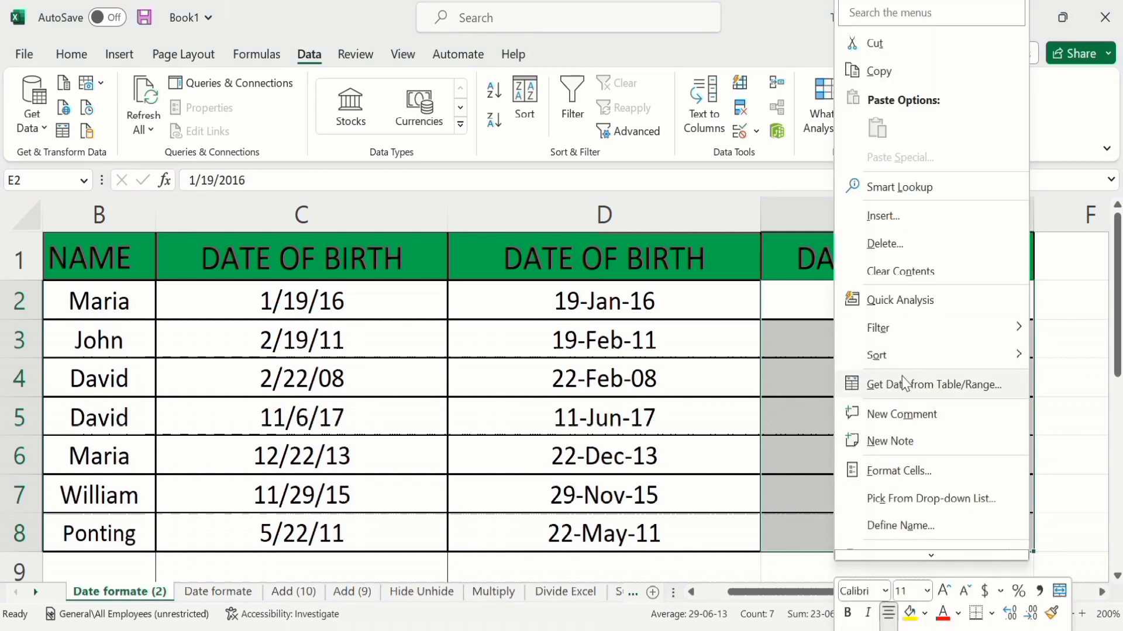
{"action": "left_click", "coordinate": [901, 470]}
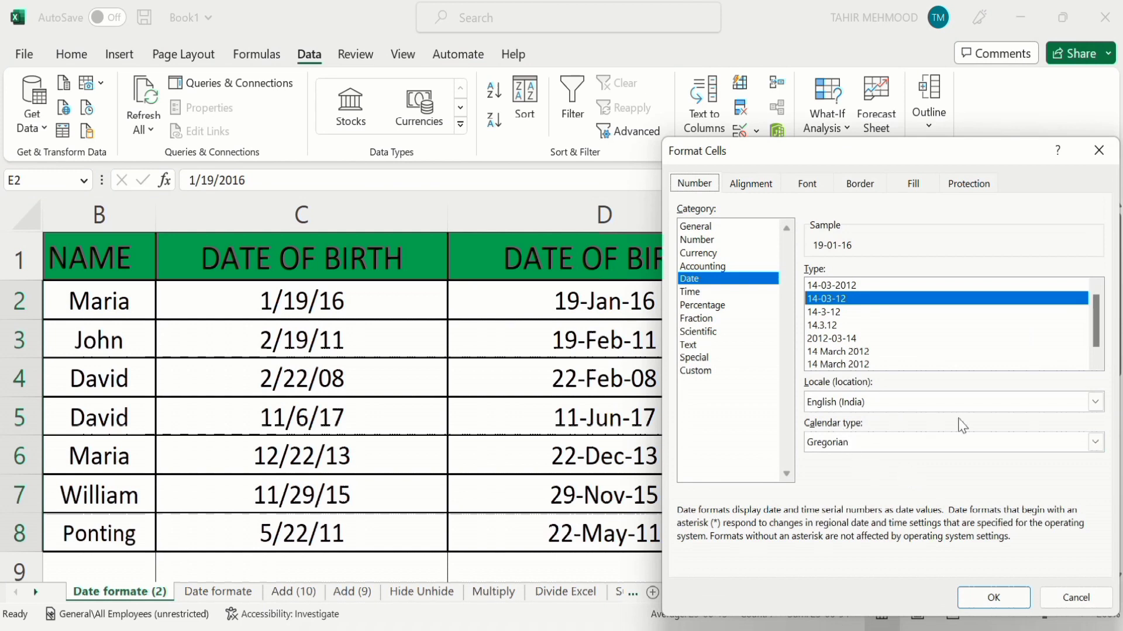
{"action": "left_click", "coordinate": [1095, 402]}
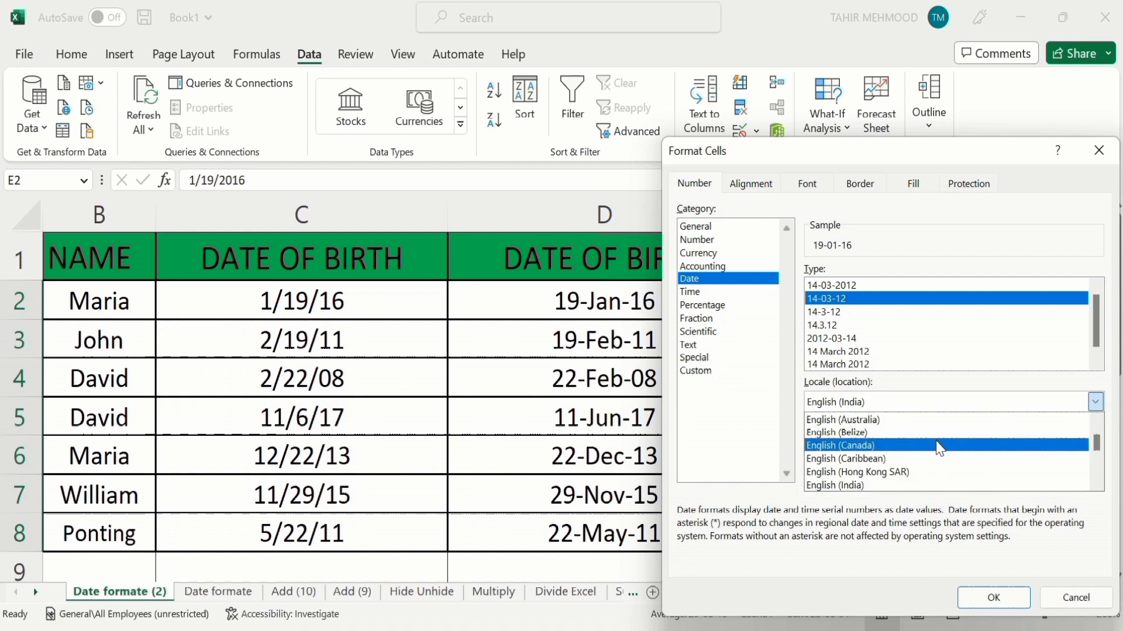
{"action": "left_click", "coordinate": [922, 427]}
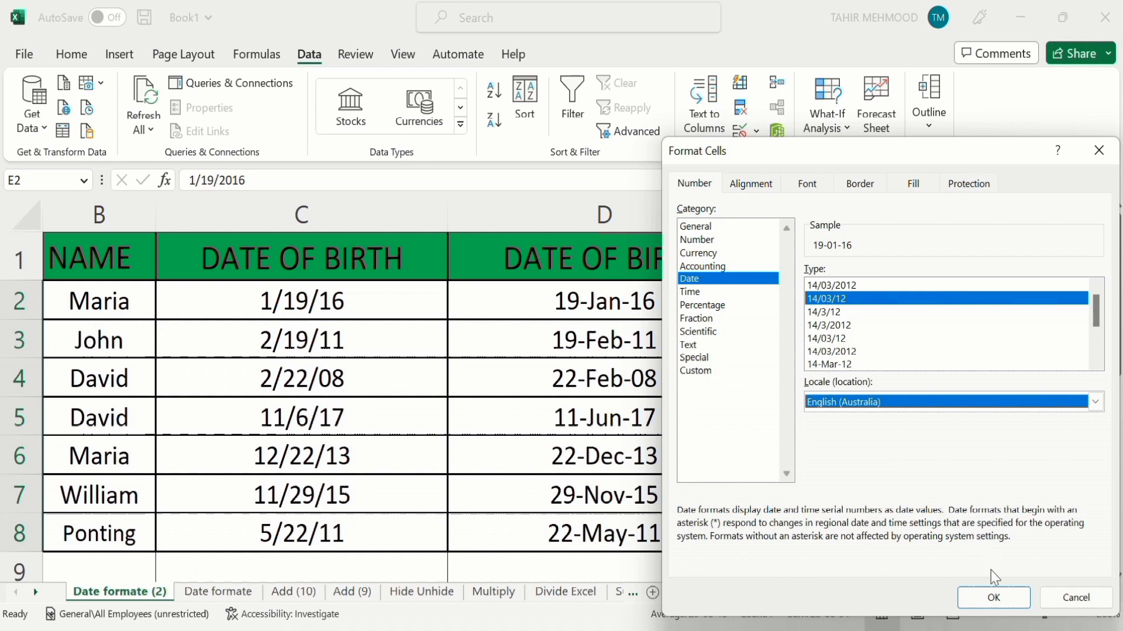
{"action": "left_click", "coordinate": [993, 597]}
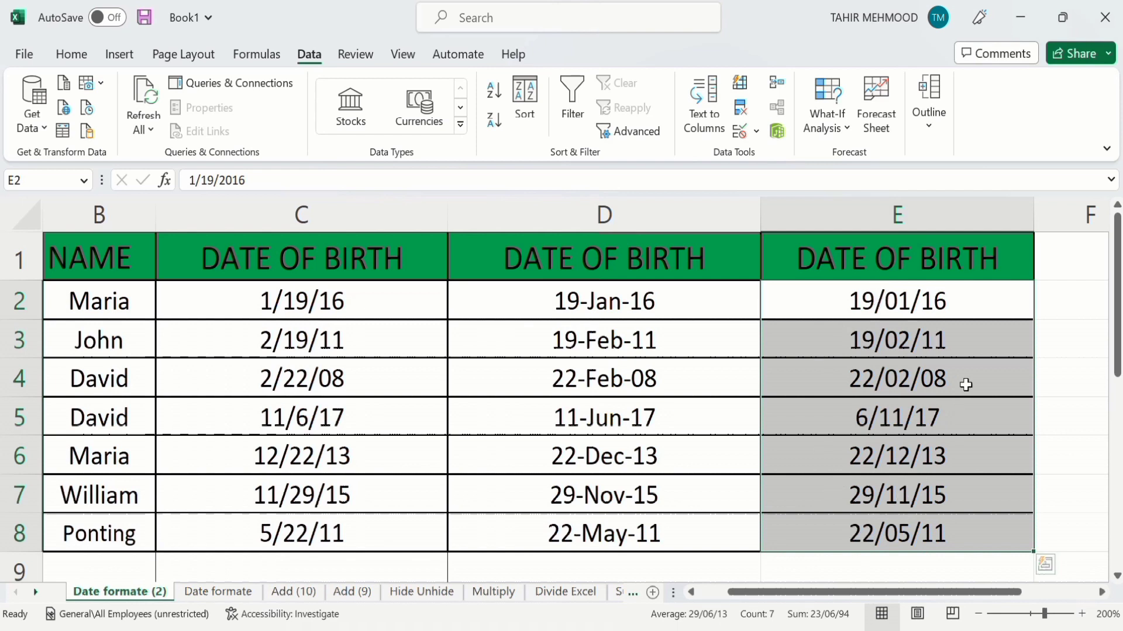
{"action": "key", "text": "Left"}
{"action": "key", "text": "Left"}
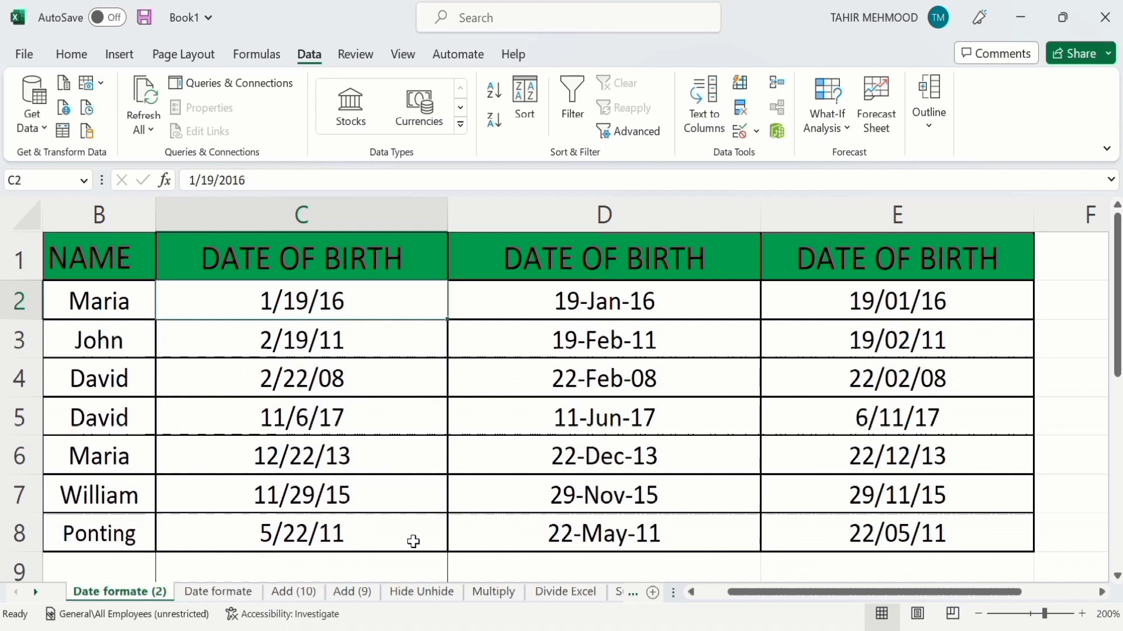
Convert C2:C8 into real dates using Text to Columns with the MDY date order.
{"action": "left_click", "coordinate": [366, 538]}
{"action": "left_click_drag", "start_coordinate": [366, 538], "coordinate": [326, 310]}
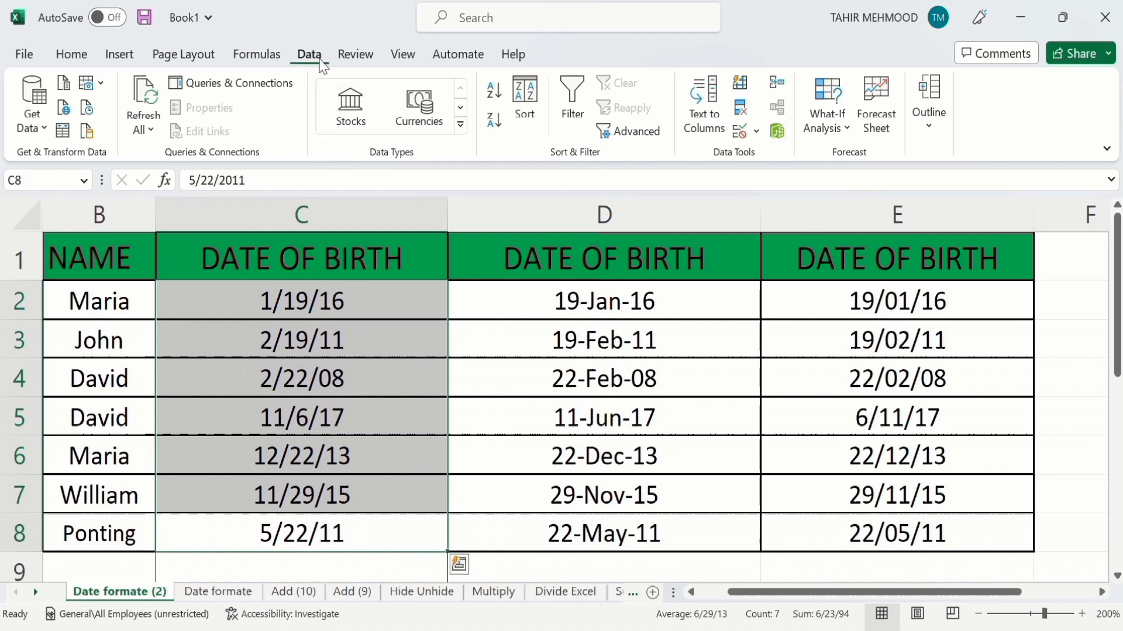
{"action": "left_click", "coordinate": [701, 114]}
{"action": "left_click", "coordinate": [699, 109]}
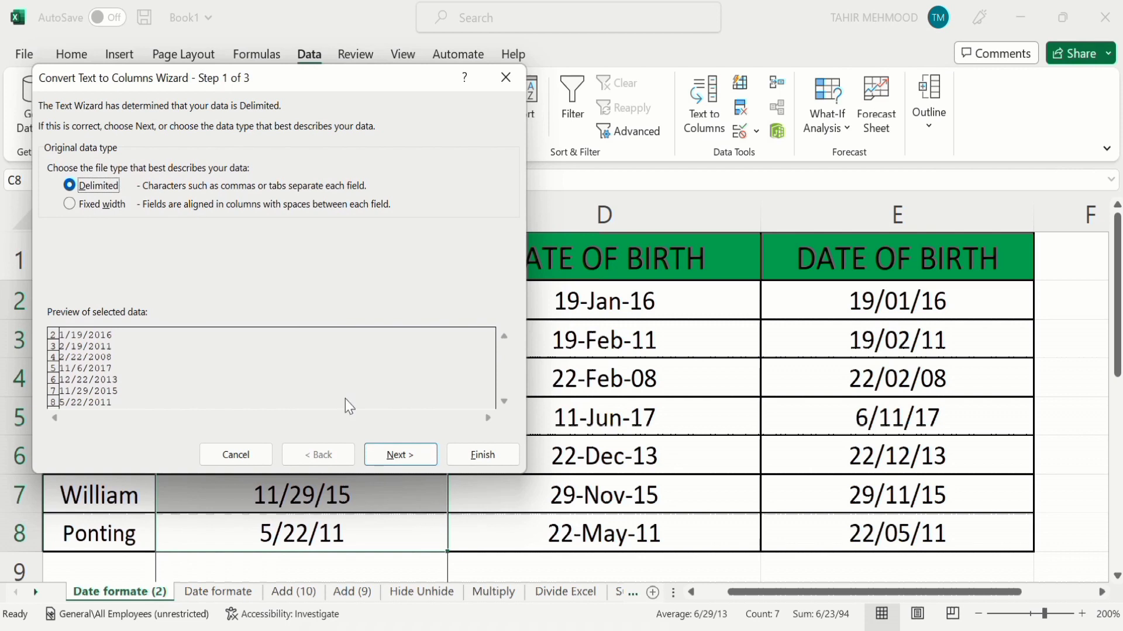
{"action": "left_click", "coordinate": [403, 456]}
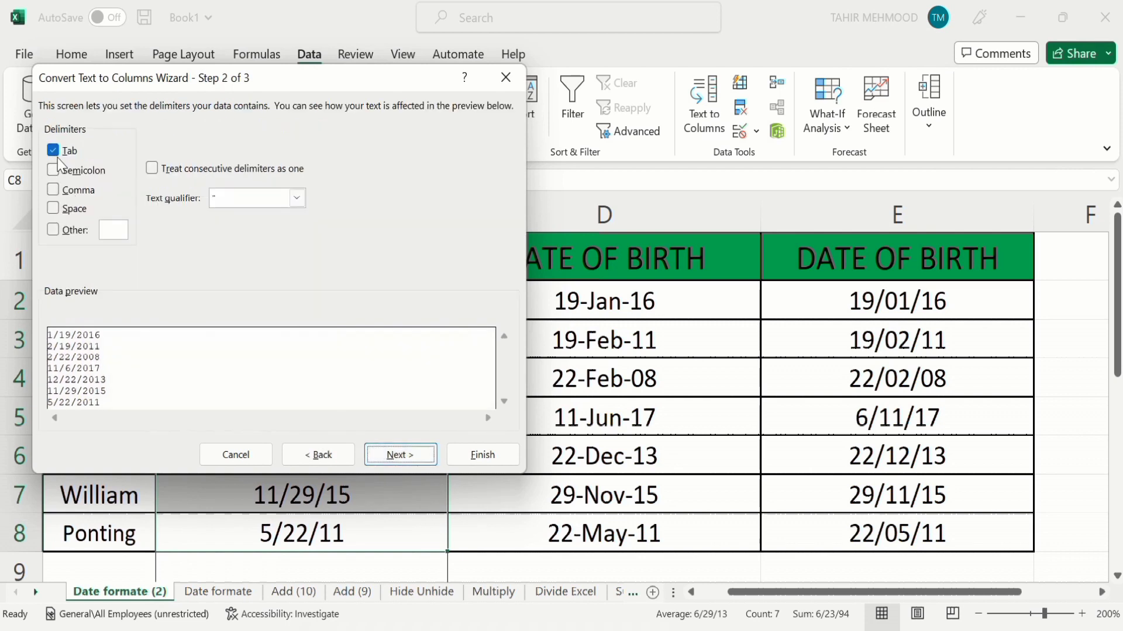
{"action": "left_click", "coordinate": [403, 455]}
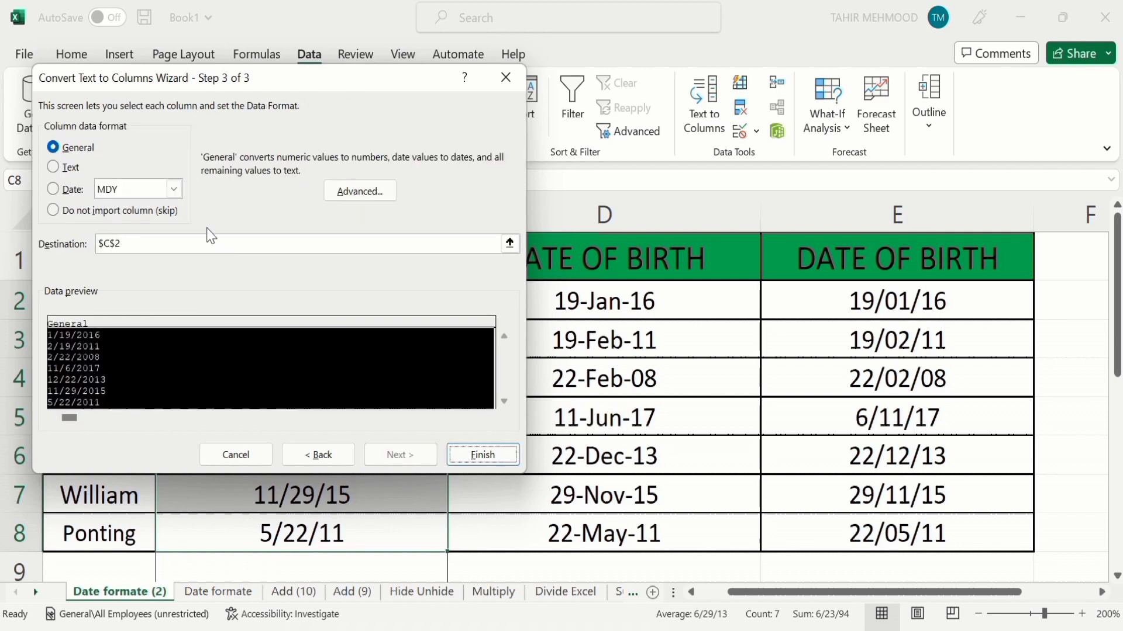
{"action": "left_click", "coordinate": [53, 190]}
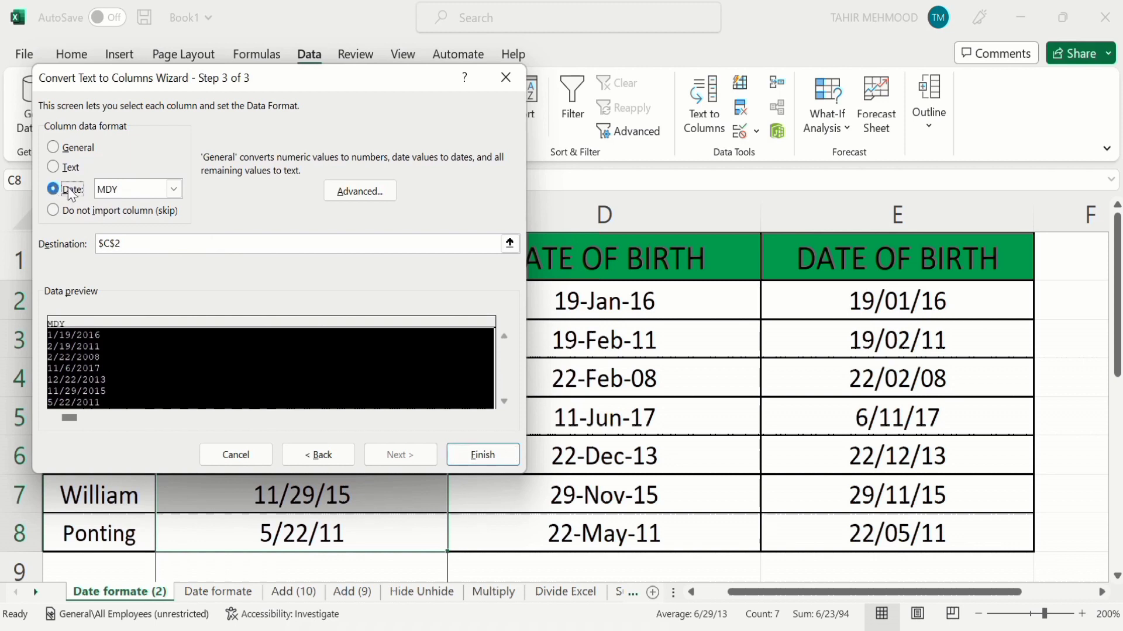
{"action": "left_click", "coordinate": [178, 190]}
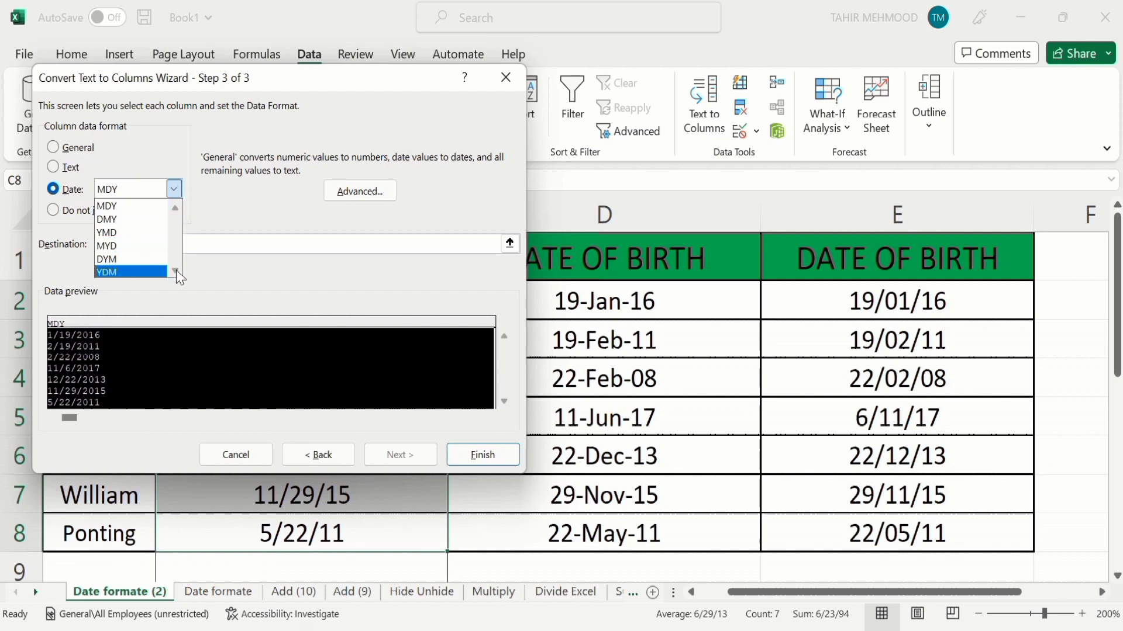
{"action": "left_click", "coordinate": [133, 208]}
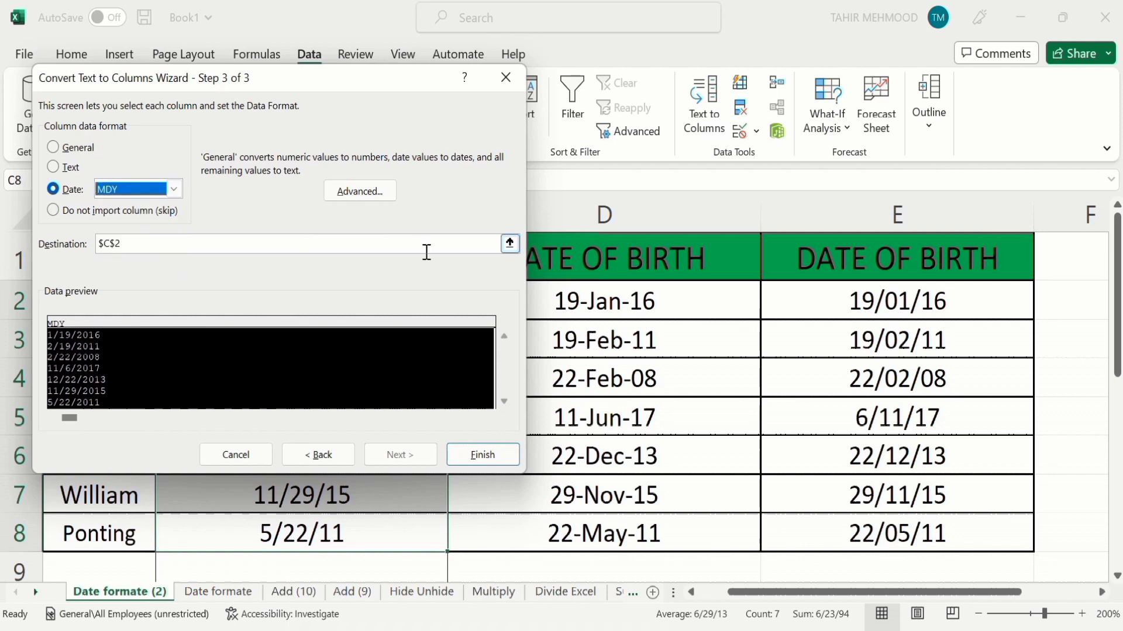
{"action": "left_click", "coordinate": [495, 459]}
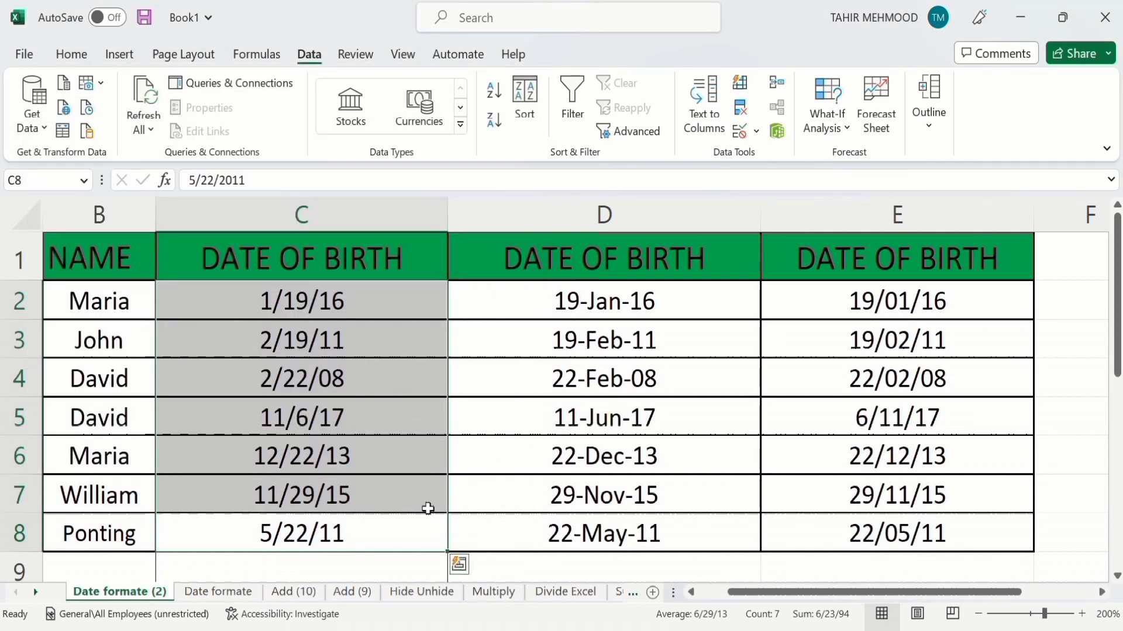
{"action": "left_click", "coordinate": [382, 392]}
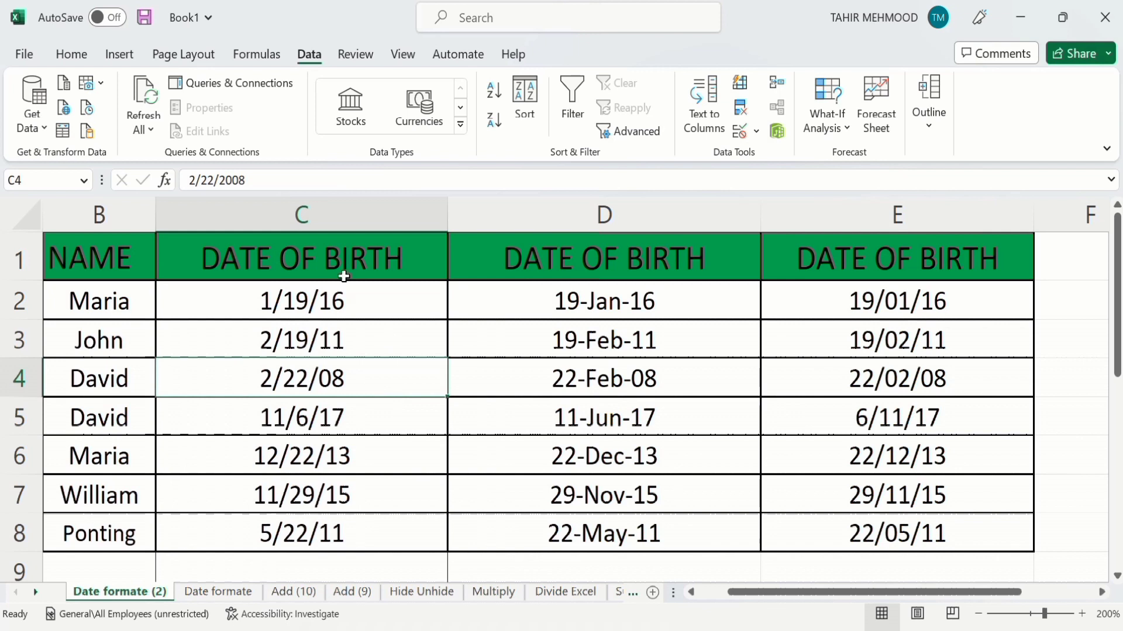